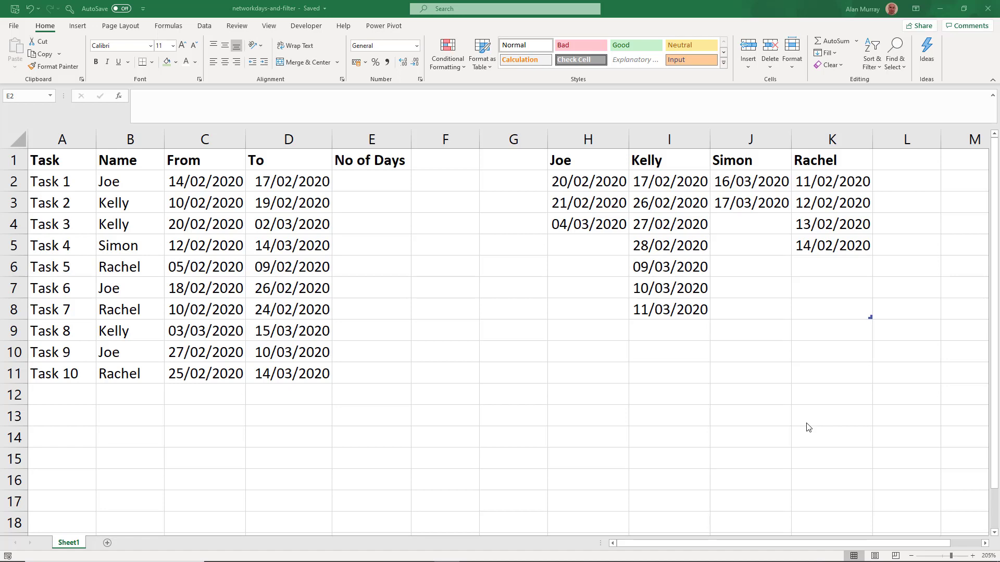
Step: Begin =NETWORKDAYS(C2,D2, in E2, then start typing FILTER for the holidays argument
{"action": "left_click", "coordinate": [365, 188]}
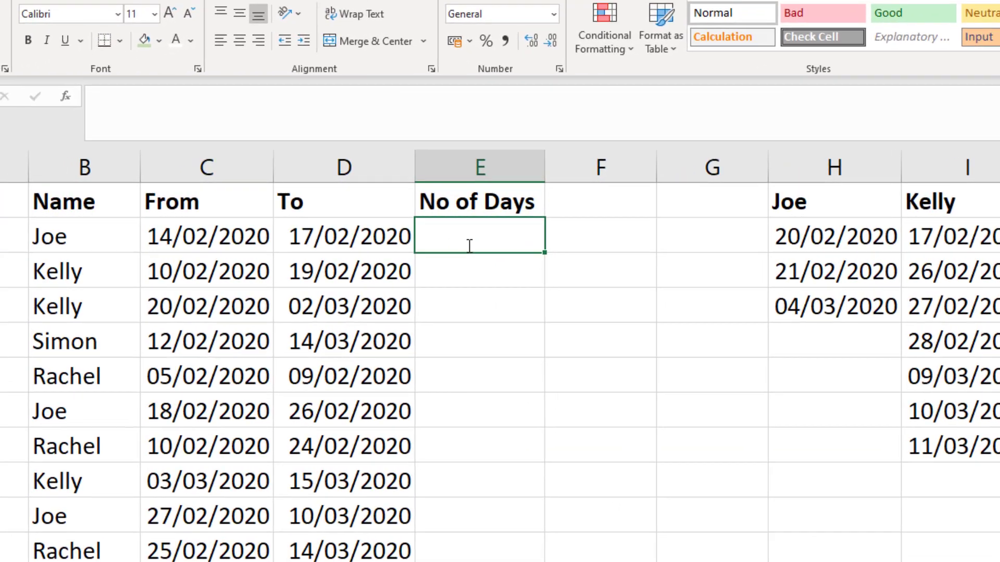
{"action": "type", "text": "=net"}
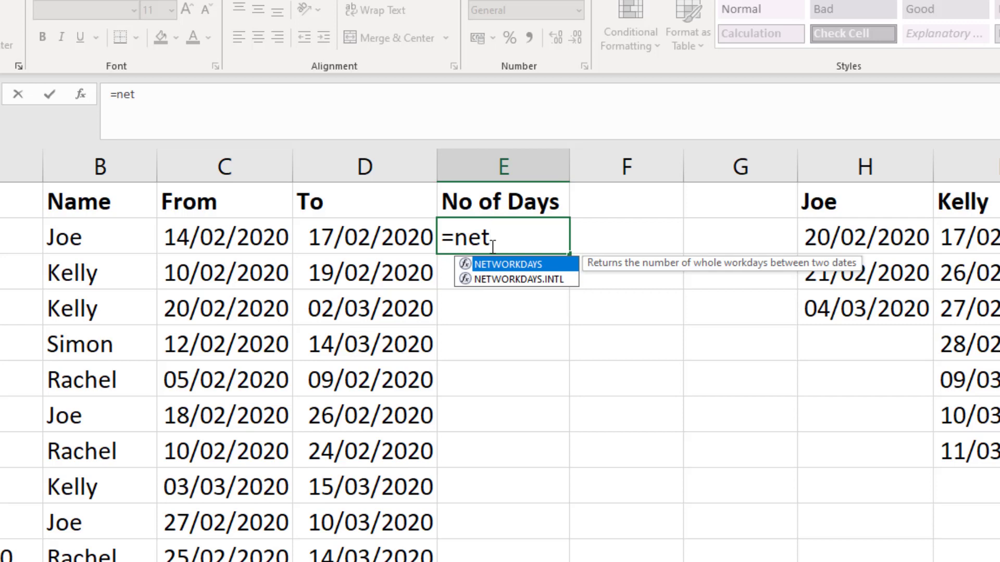
{"action": "key", "text": "Tab"}
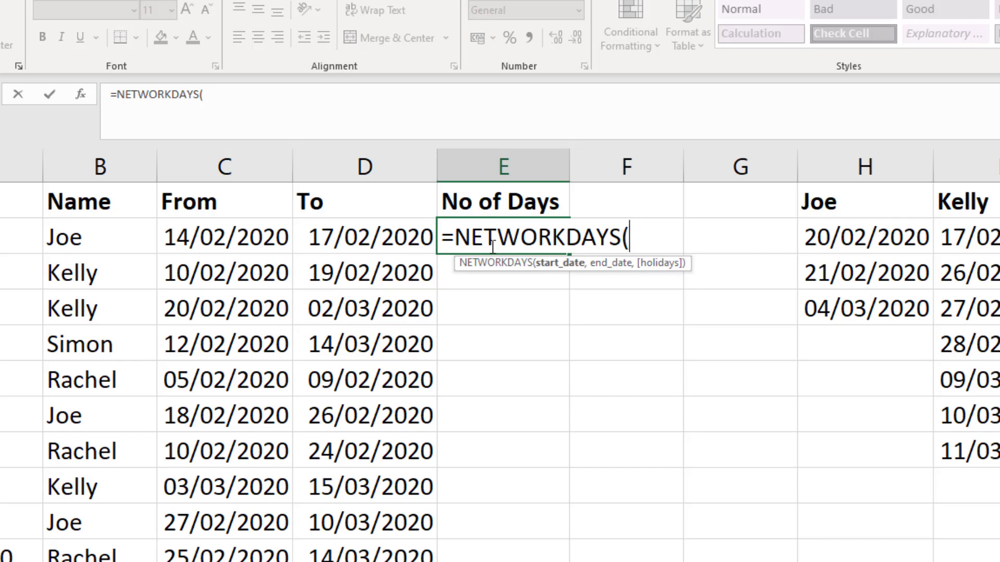
{"action": "left_click", "coordinate": [234, 240]}
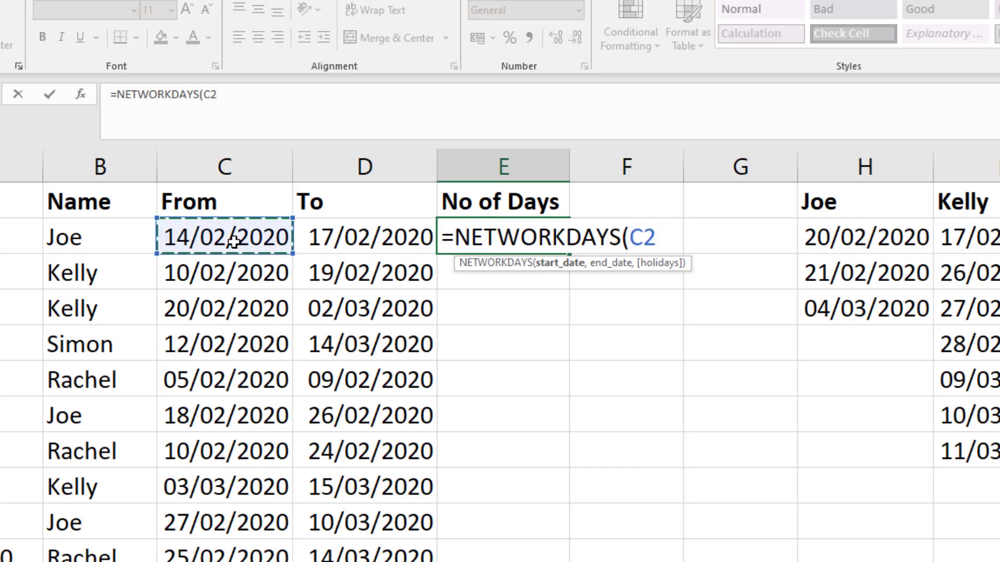
{"action": "type", "text": ","}
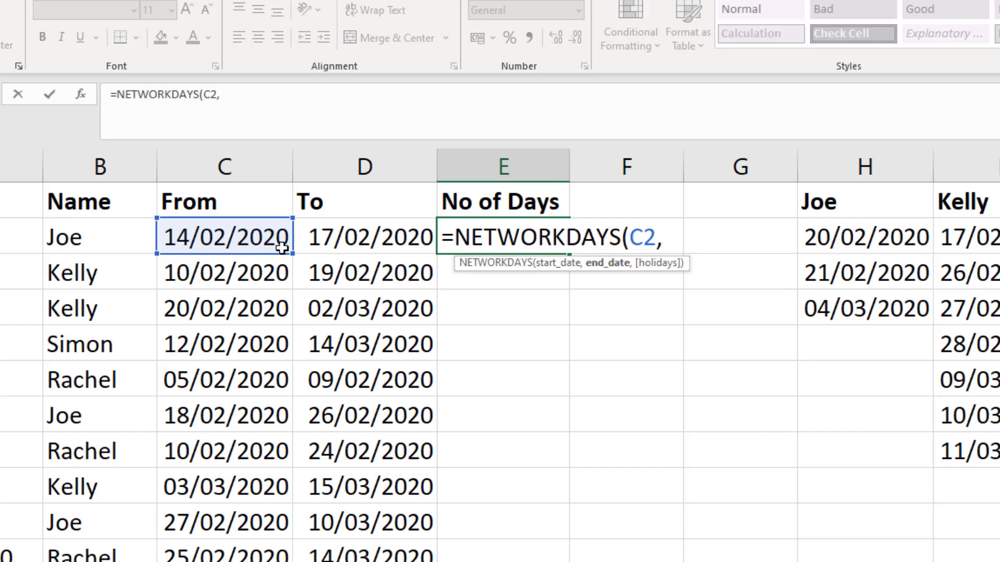
{"action": "left_click", "coordinate": [322, 240]}
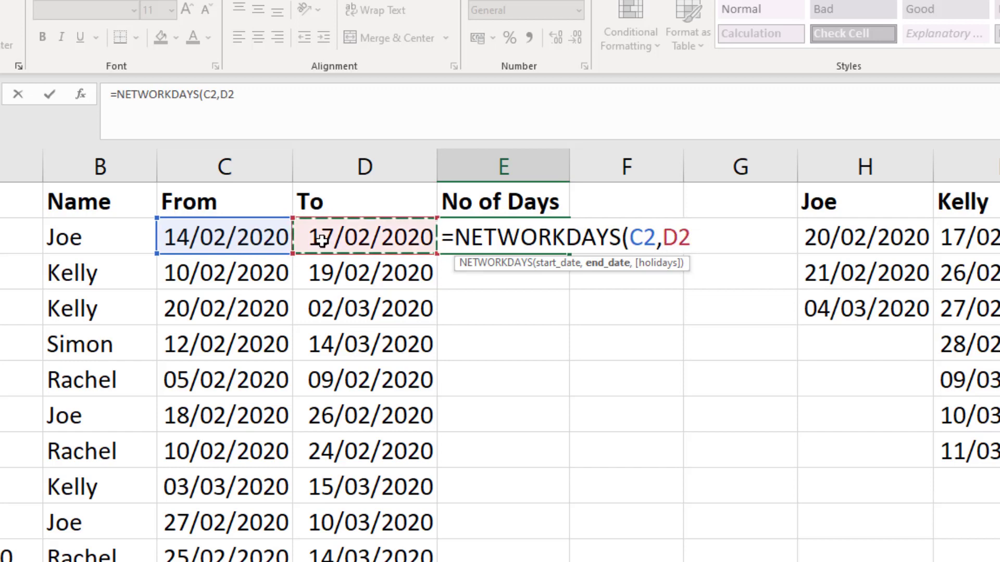
{"action": "type", "text": ","}
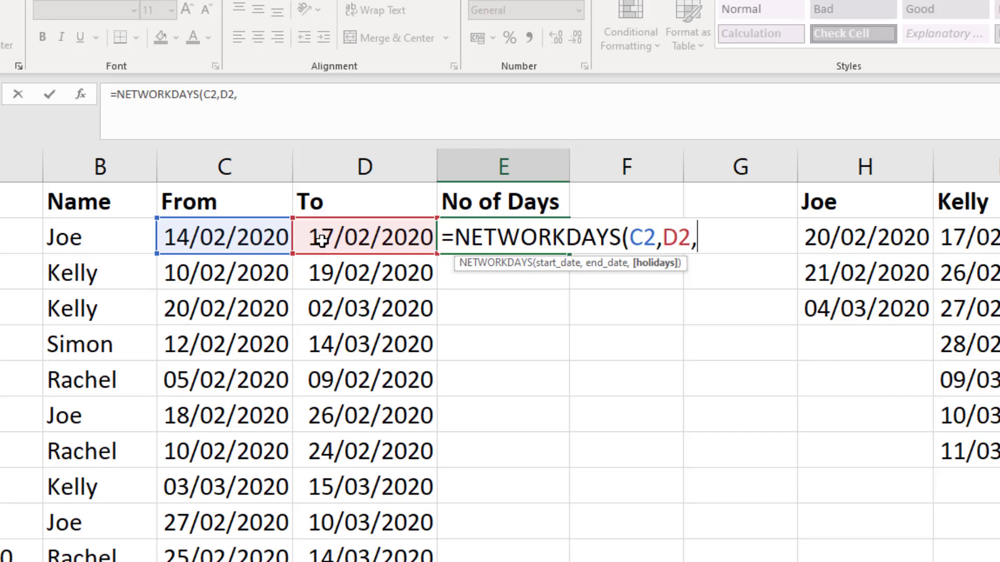
{"action": "type", "text": "fil"}
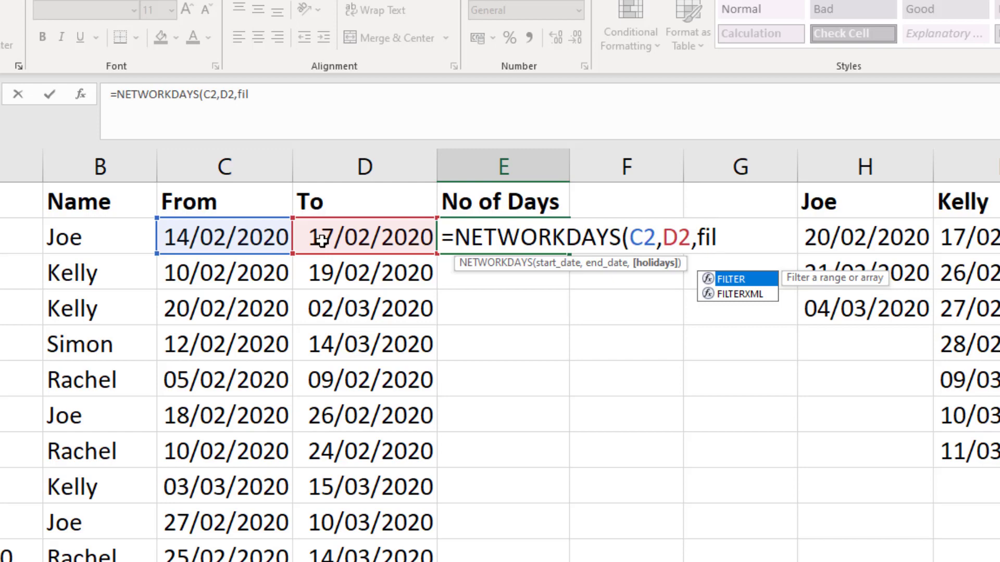
Step: Finish the holidays argument as FILTER(staff,staff[#Headers]=B2,0) to exclude B2's listed dates
{"action": "key", "text": "Tab"}
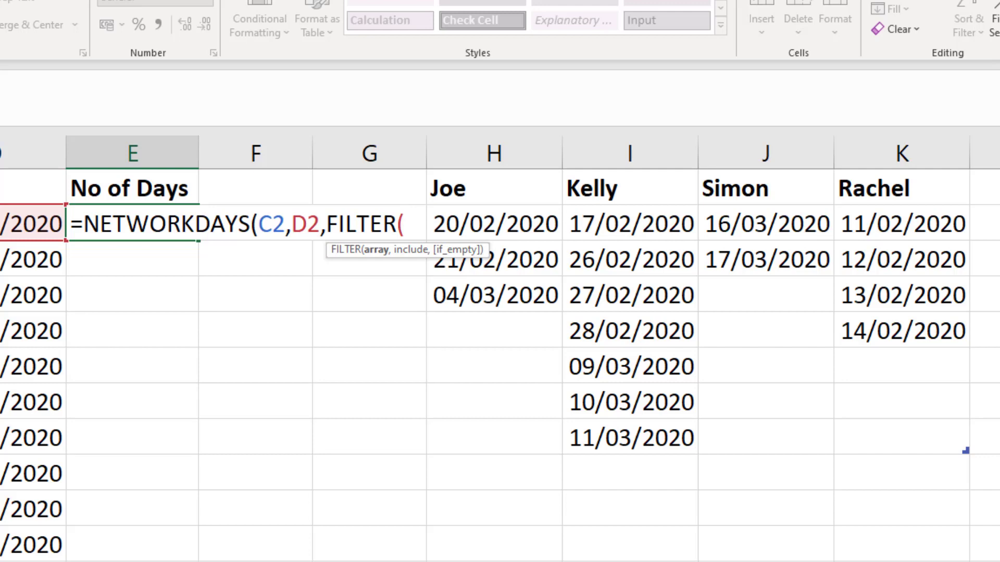
{"action": "type", "text": "st"}
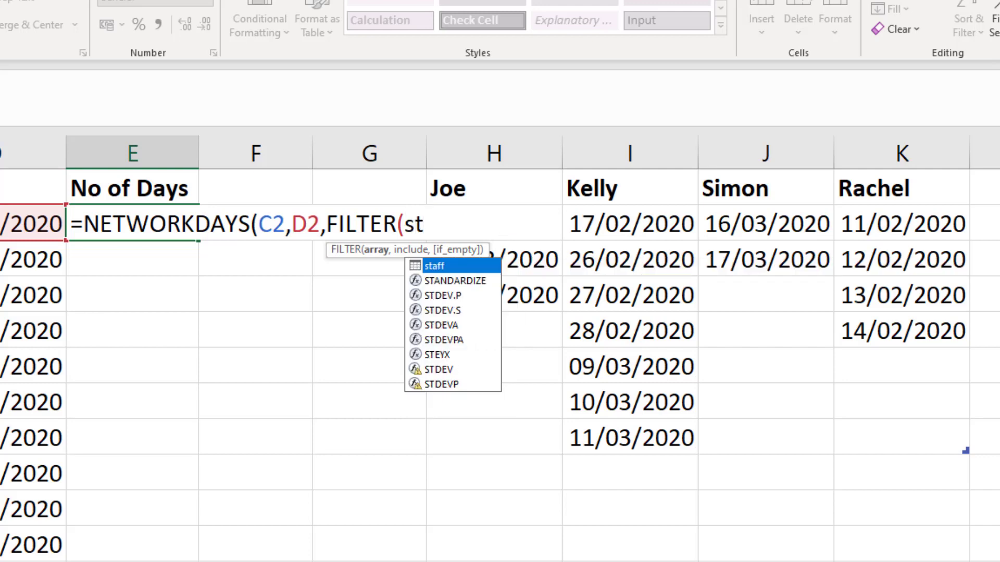
{"action": "key", "text": "Tab"}
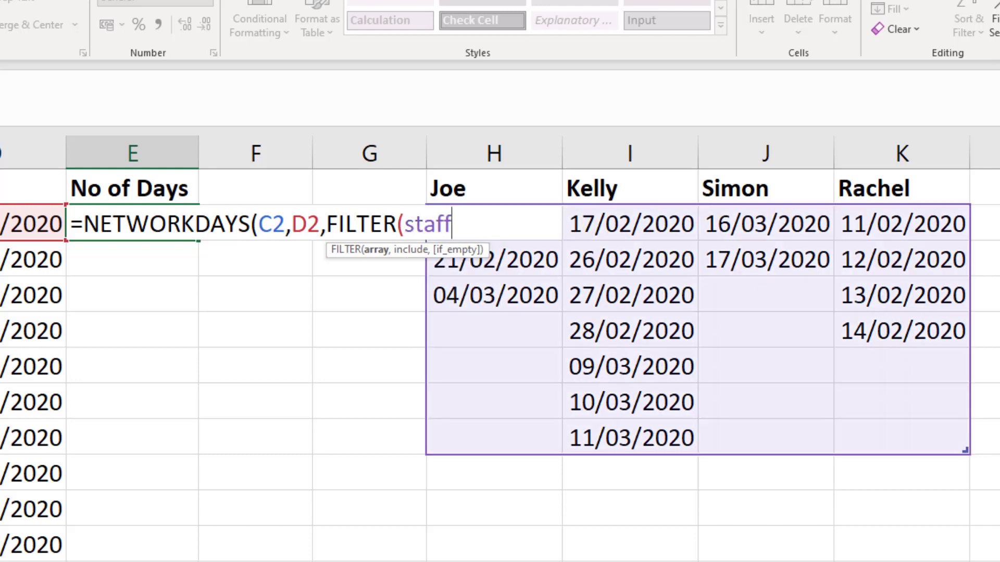
{"action": "type", "text": ","}
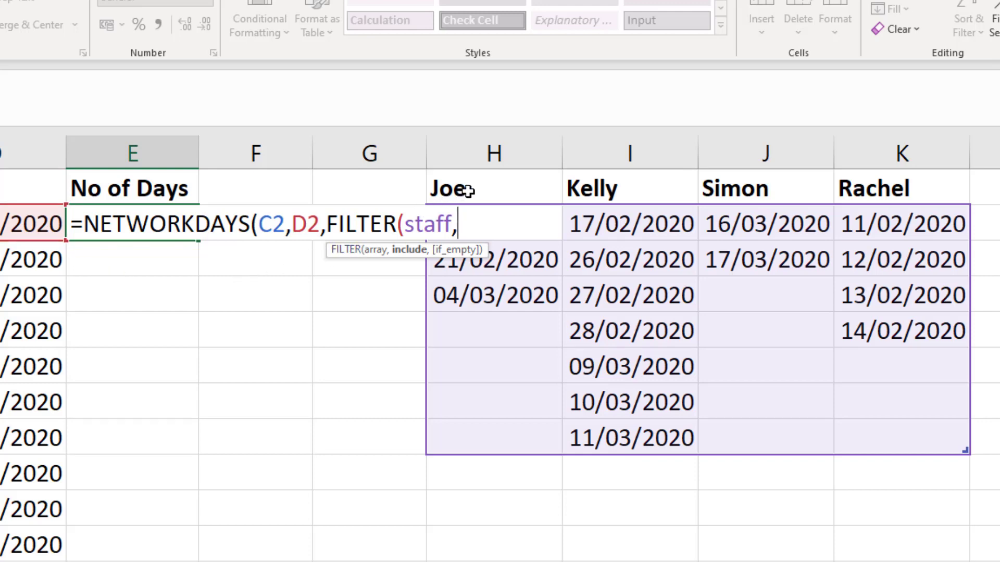
{"action": "left_click_drag", "start_coordinate": [512, 191], "coordinate": [860, 194]}
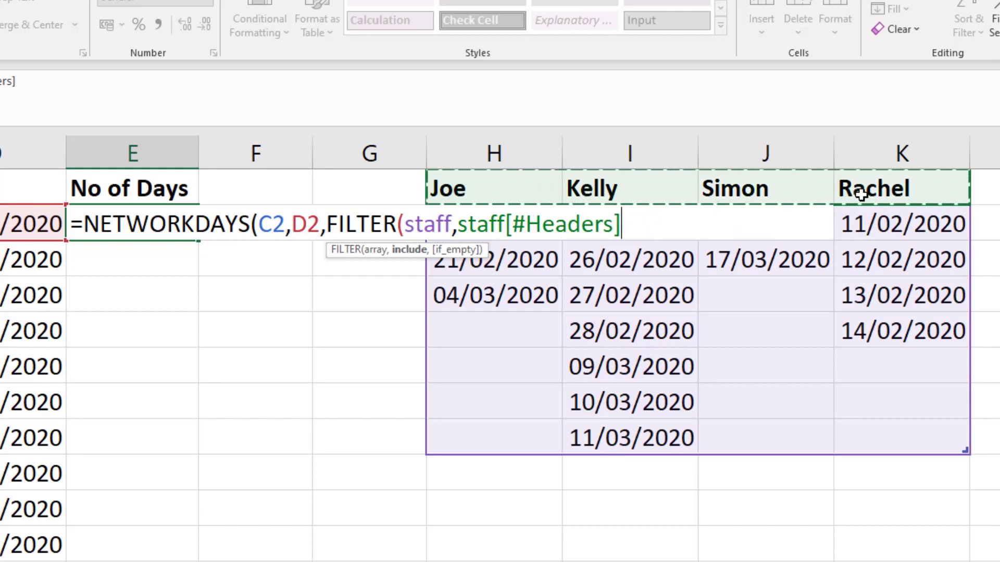
{"action": "type", "text": "="}
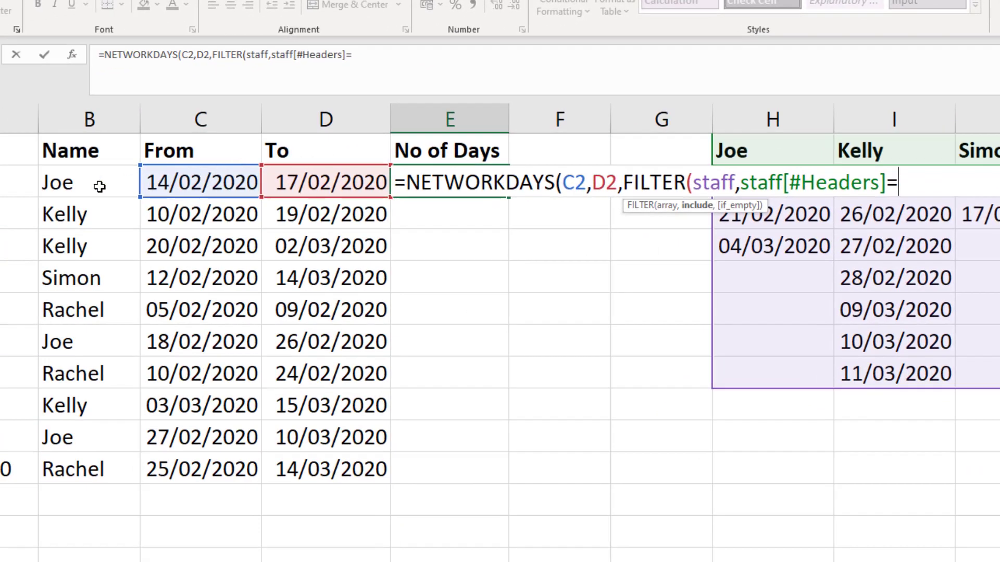
{"action": "left_click", "coordinate": [99, 187]}
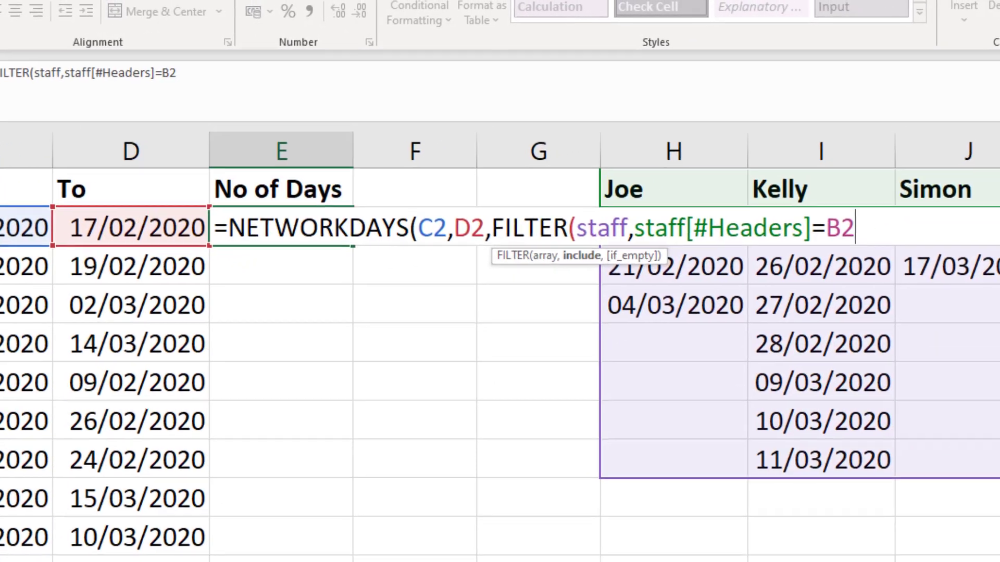
{"action": "type", "text": ","}
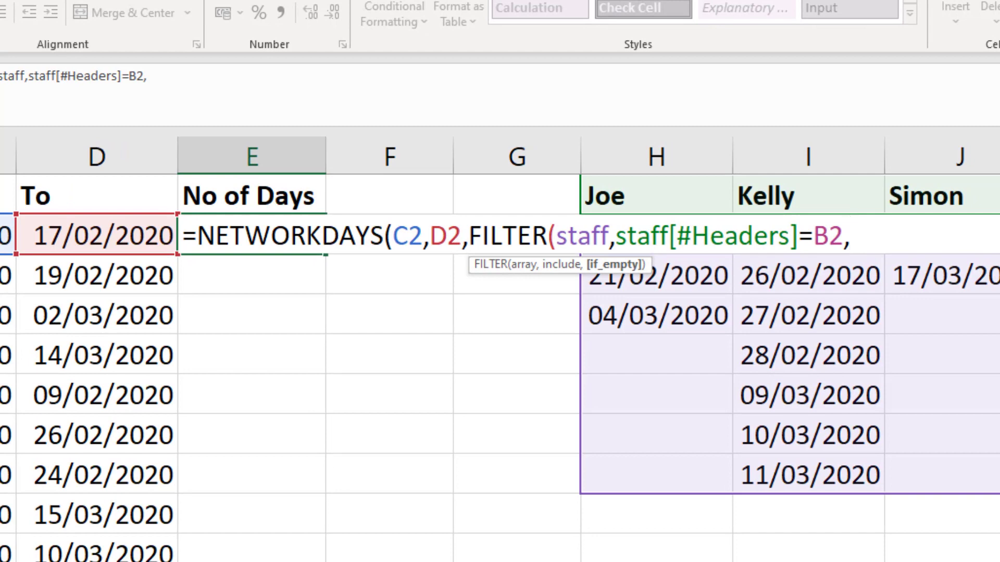
{"action": "type", "text": "0)"}
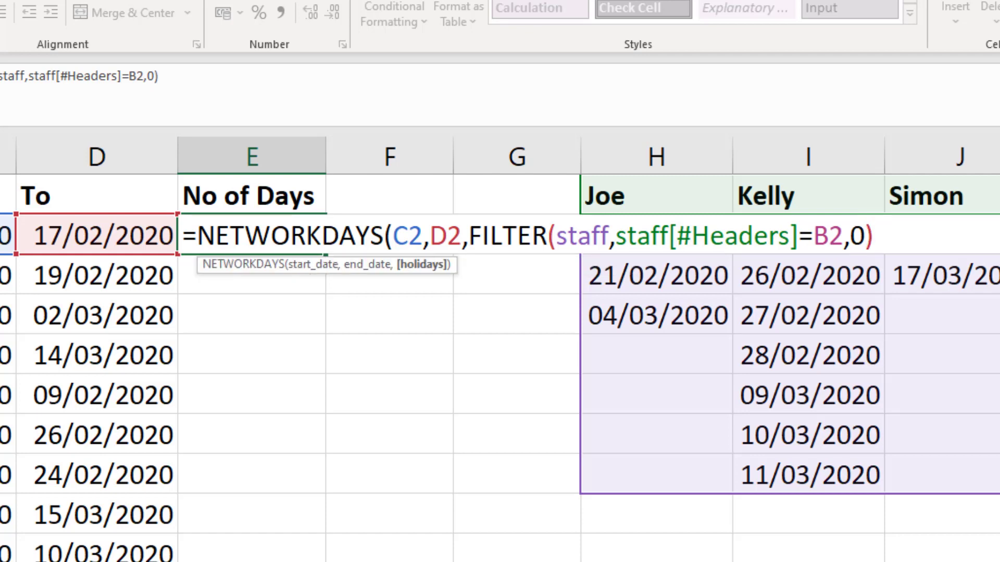
{"action": "type", "text": ")"}
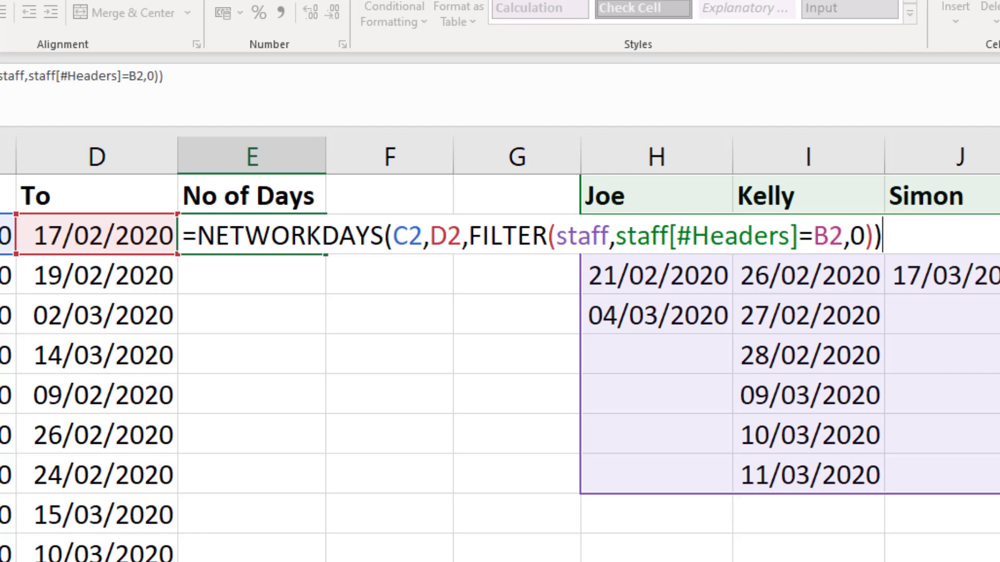
Step: Commit E2's formula and fill it to E11, giving 2, 7, 5, 23, 3, 5, 7, 6, 8, 14
{"action": "key", "text": "Return"}
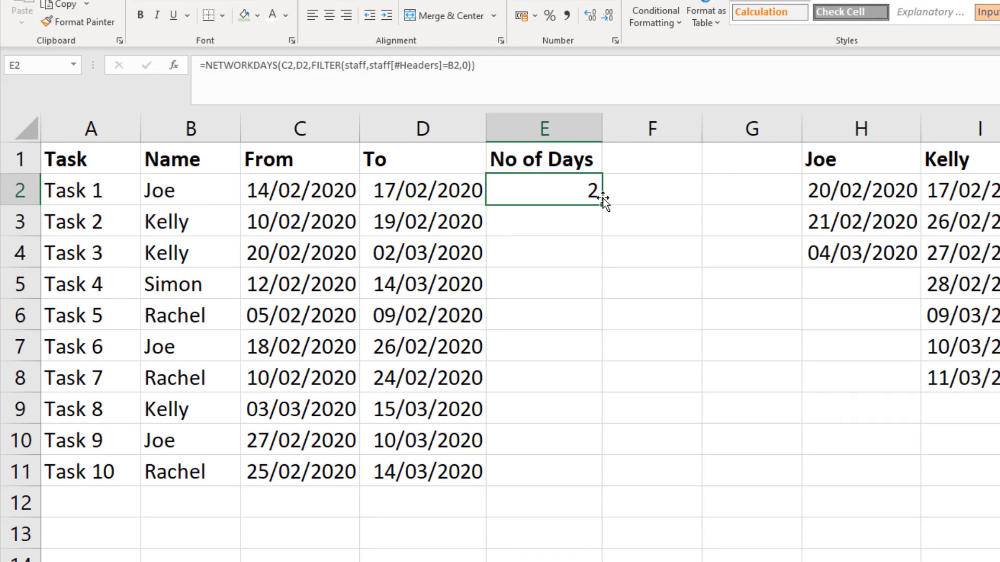
{"action": "double_click", "coordinate": [604, 201]}
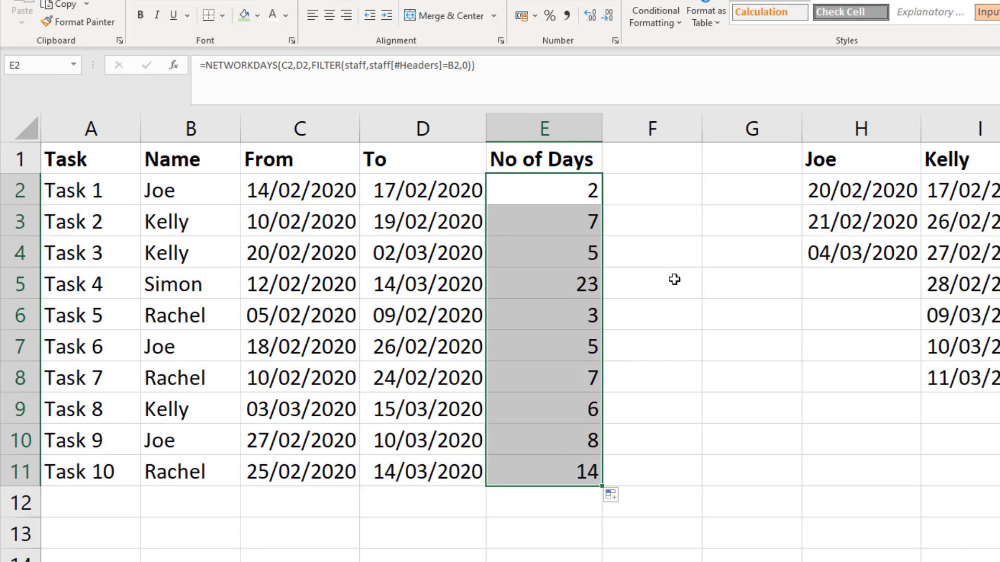
Step: Enter =NETWORKDAYS(C2,D2) in F2 as a plain comparison count, returning 2
{"action": "left_click", "coordinate": [657, 195]}
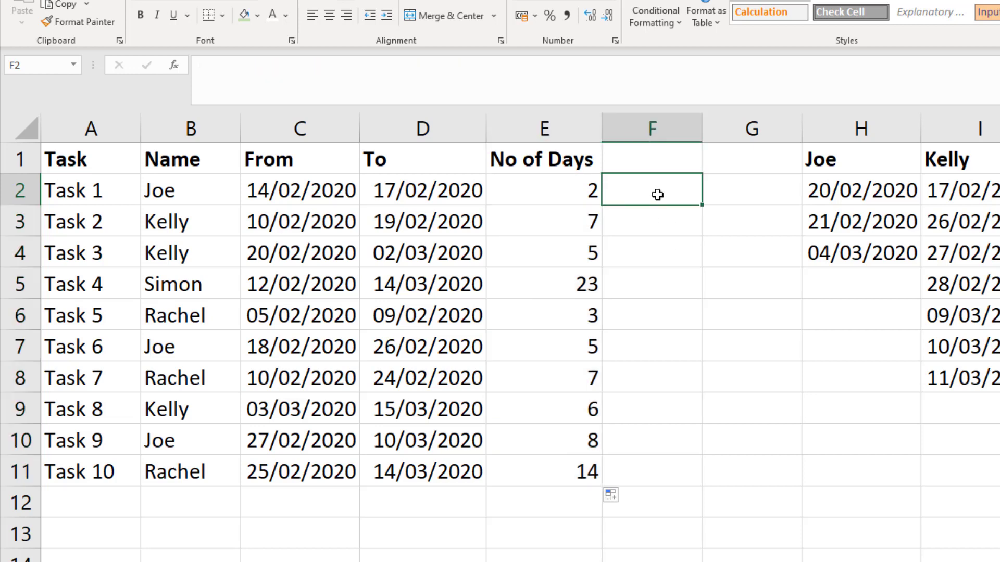
{"action": "type", "text": "=ne"}
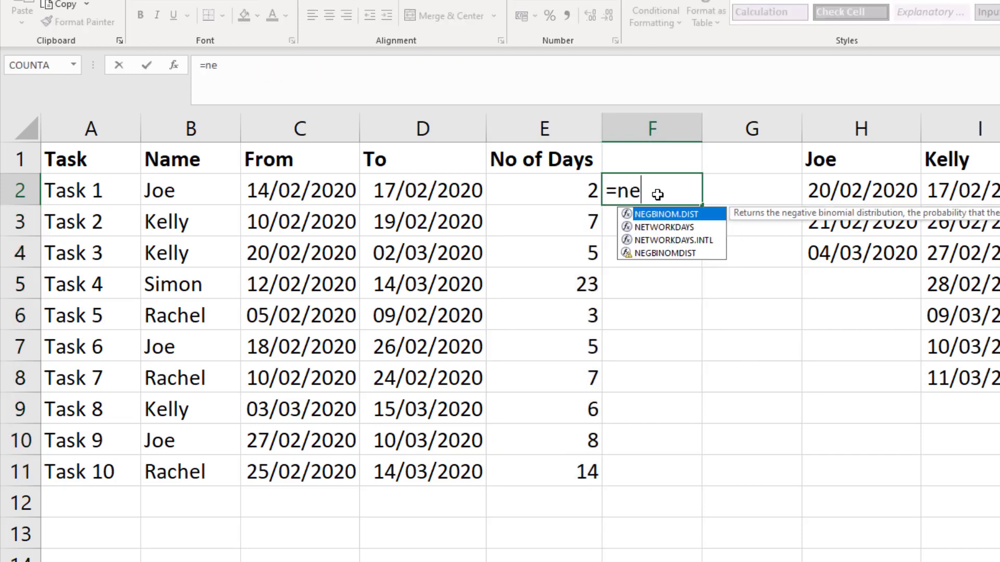
{"action": "double_click", "coordinate": [650, 227]}
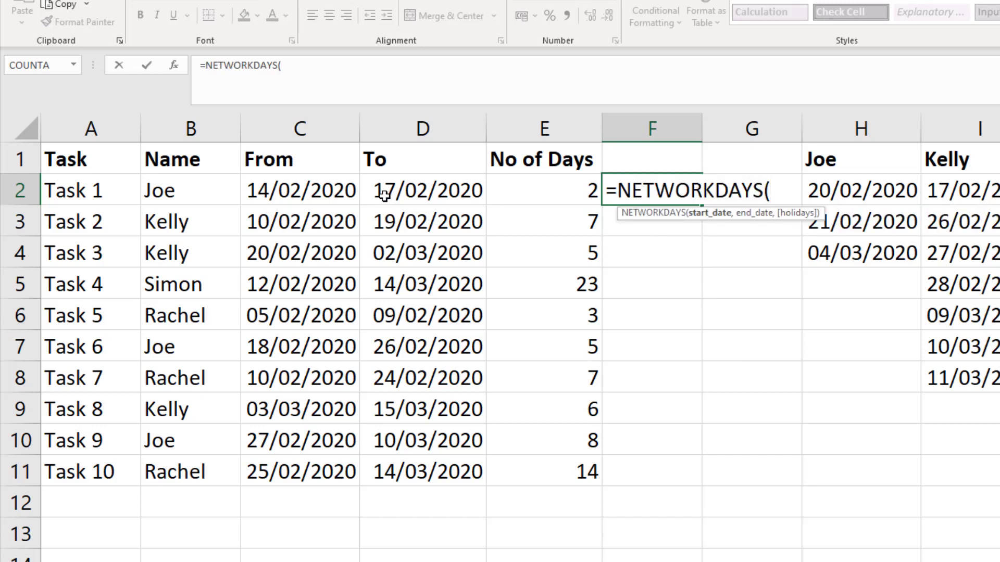
{"action": "left_click", "coordinate": [331, 192]}
{"action": "type", "text": ","}
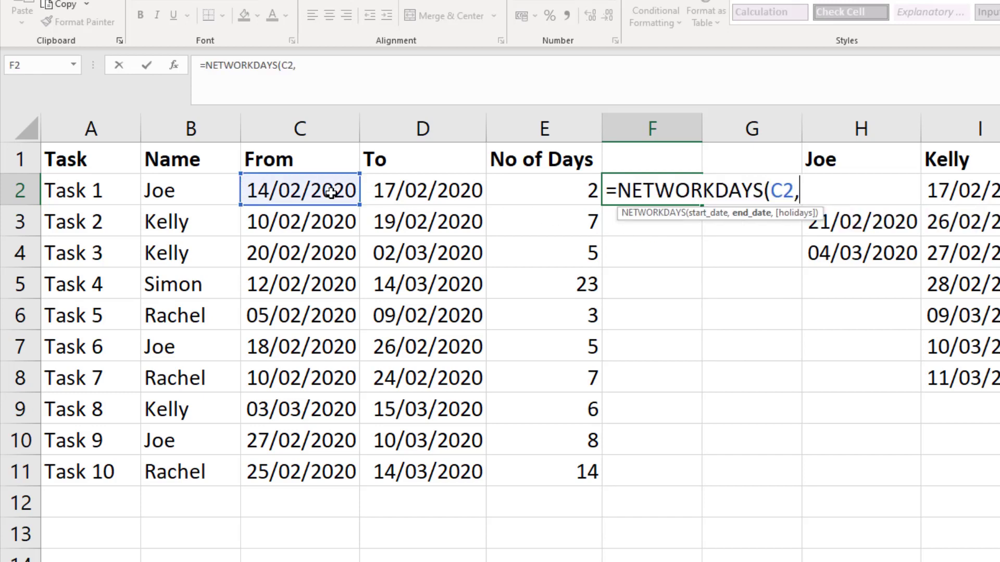
{"action": "left_click", "coordinate": [381, 191]}
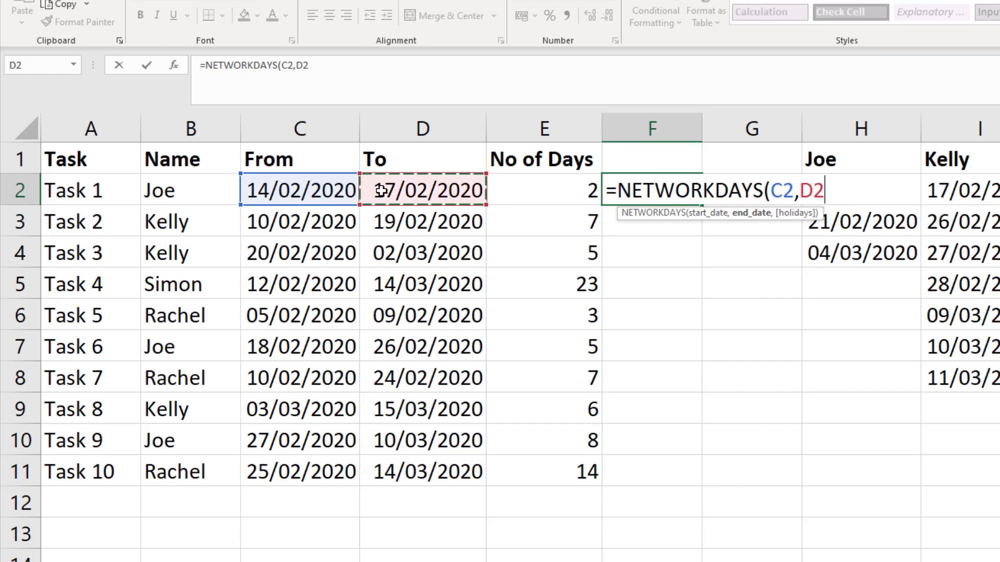
{"action": "type", "text": ")"}
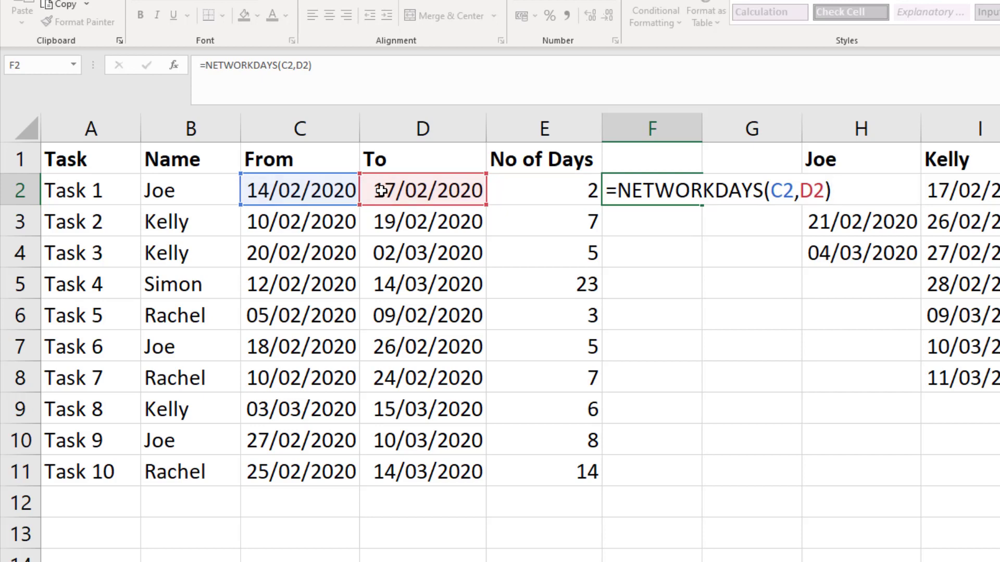
{"action": "key", "text": "Return"}
Step: Copy F2's formula down to F11, giving 2, 8, 8, 23, 3, 7, 11, 9, 9, 14
{"action": "left_click", "coordinate": [663, 199]}
{"action": "left_click_drag", "start_coordinate": [701, 197], "coordinate": [698, 492]}
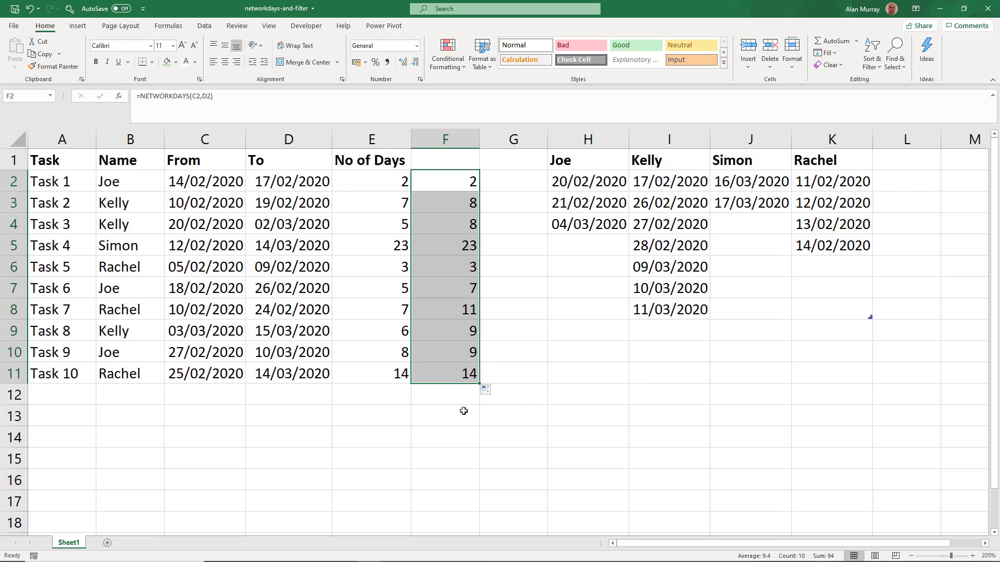
Step: Undo the last change and delete the FILTER argument from E2's formula
{"action": "key", "text": "ctrl+z"}
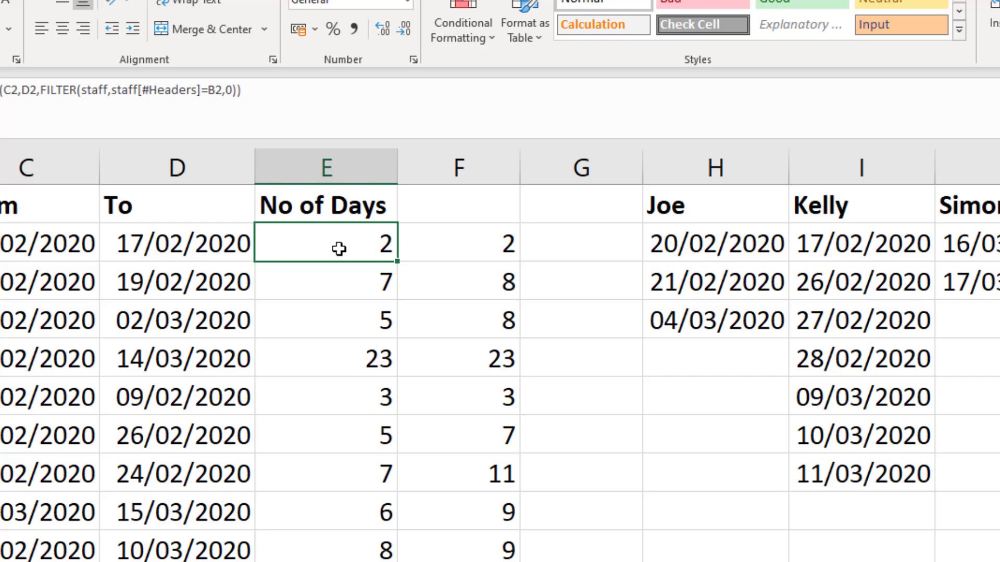
{"action": "double_click", "coordinate": [339, 249]}
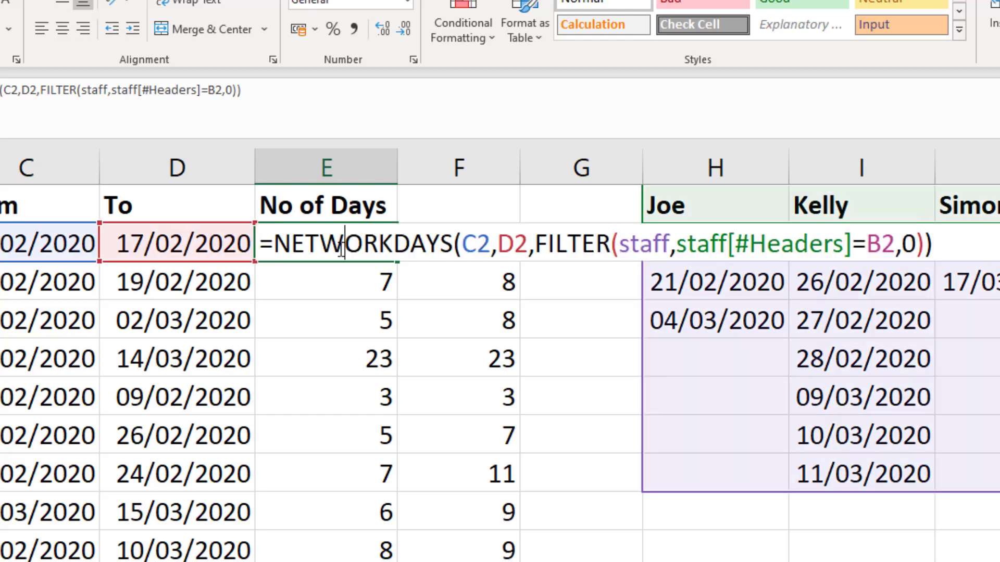
{"action": "left_click_drag", "start_coordinate": [537, 240], "coordinate": [925, 240]}
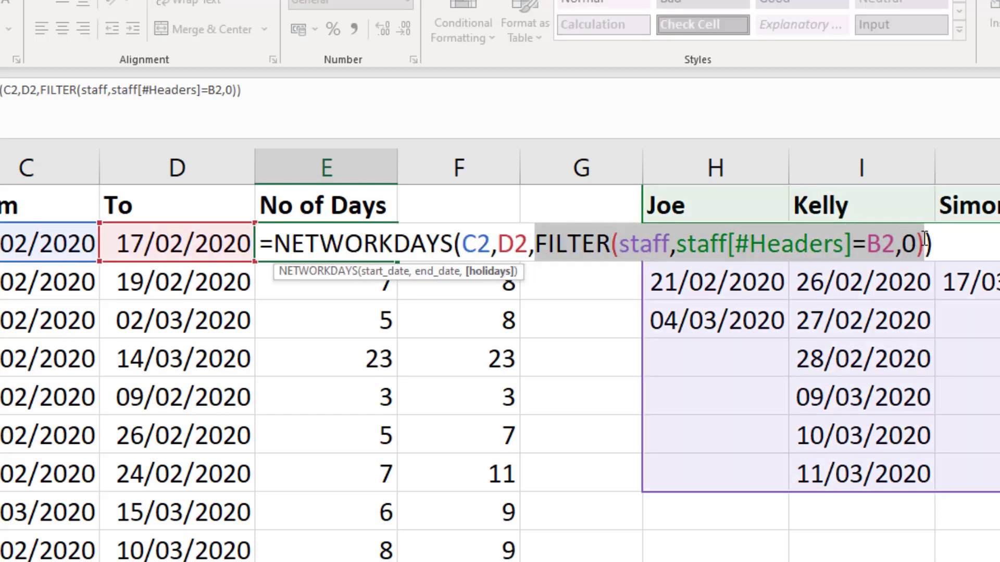
{"action": "key", "text": "Delete"}
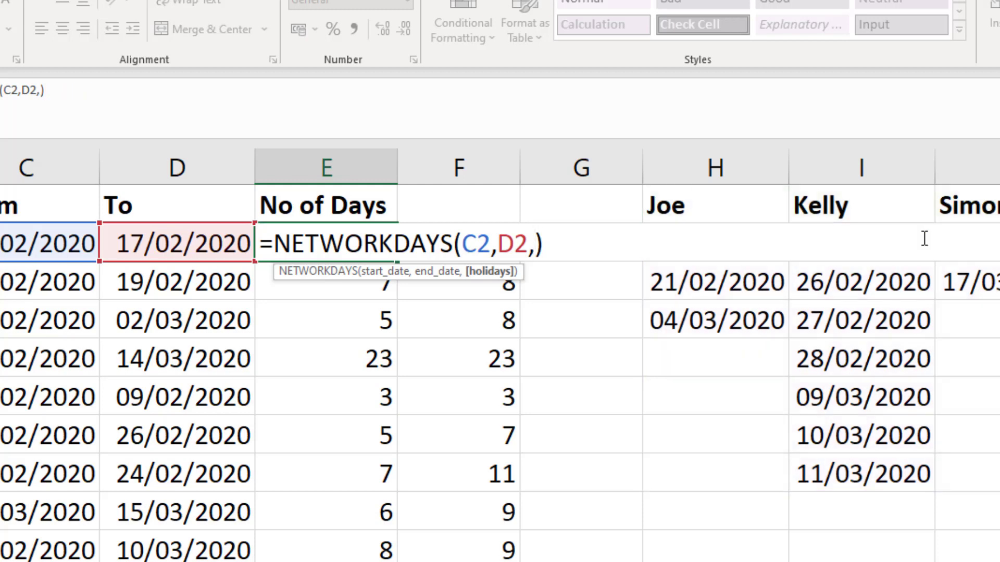
Step: Use XLOOKUP(B2,staff[#Headers],staff) as the new holidays argument
{"action": "type", "text": "xl"}
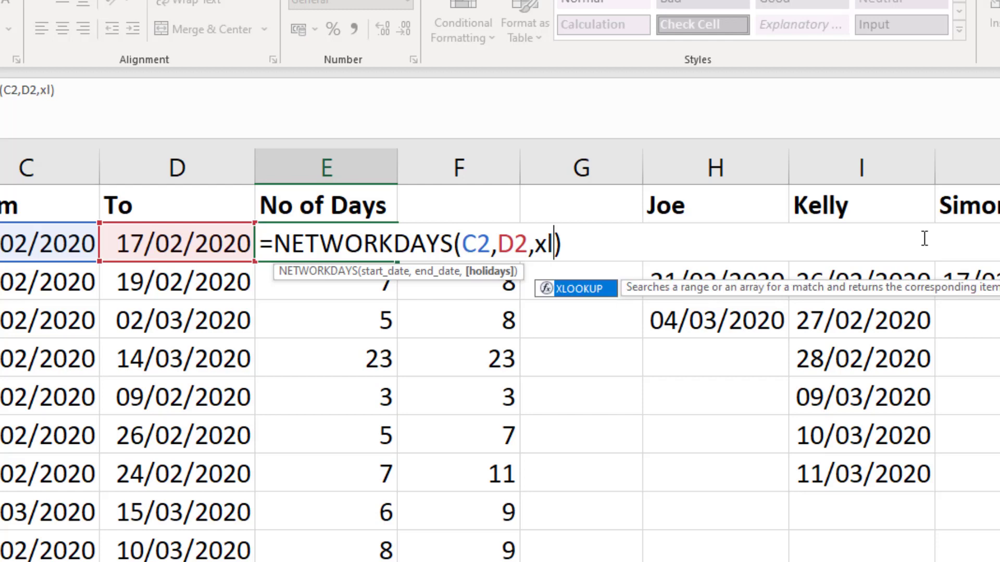
{"action": "key", "text": "Tab"}
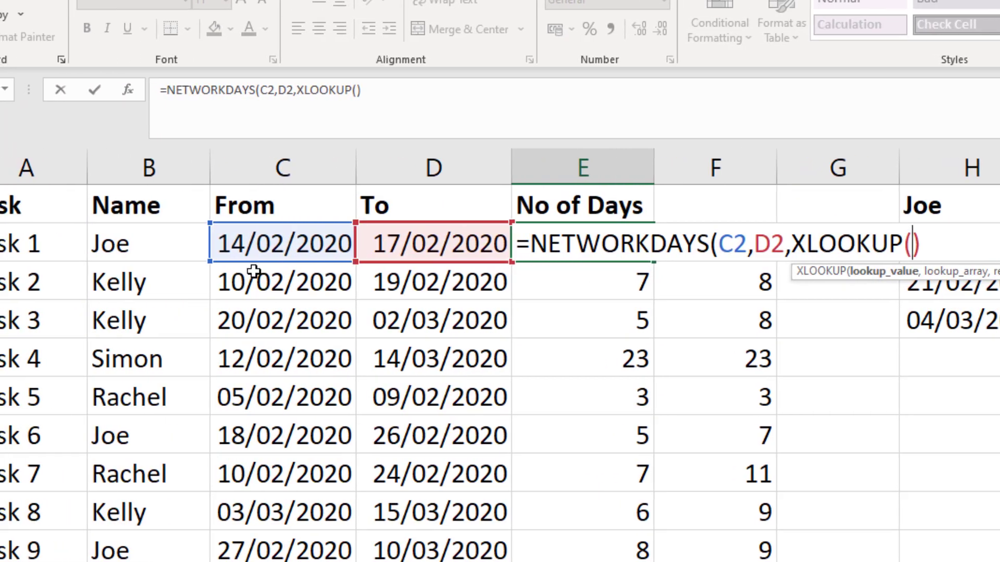
{"action": "left_click", "coordinate": [170, 248]}
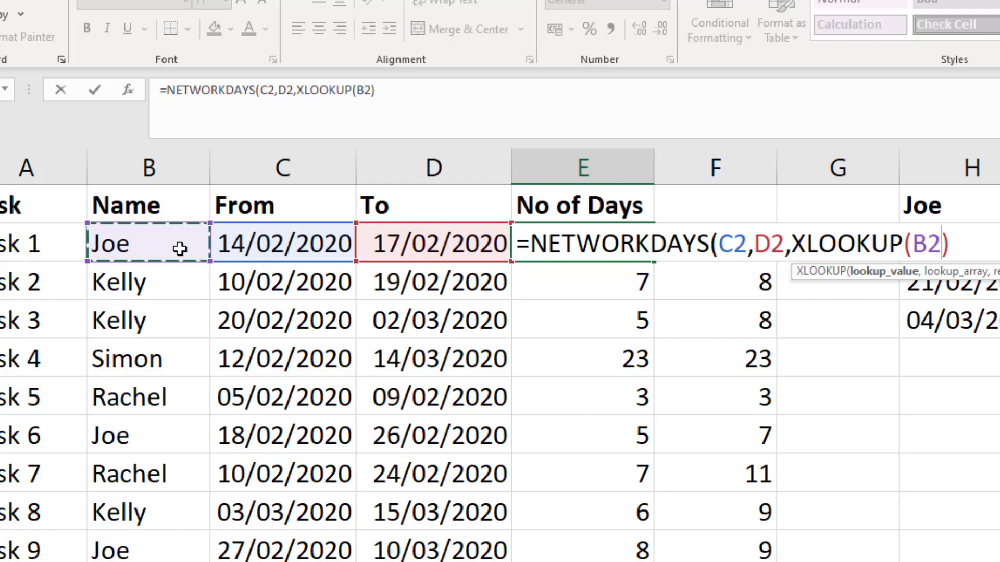
{"action": "type", "text": ","}
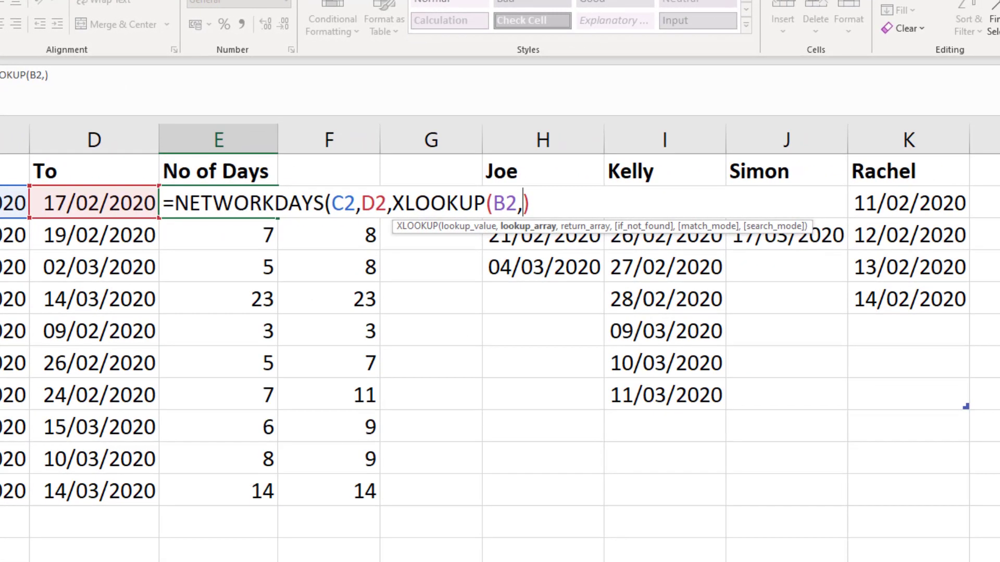
{"action": "left_click_drag", "start_coordinate": [526, 173], "coordinate": [878, 175]}
{"action": "type", "text": ","}
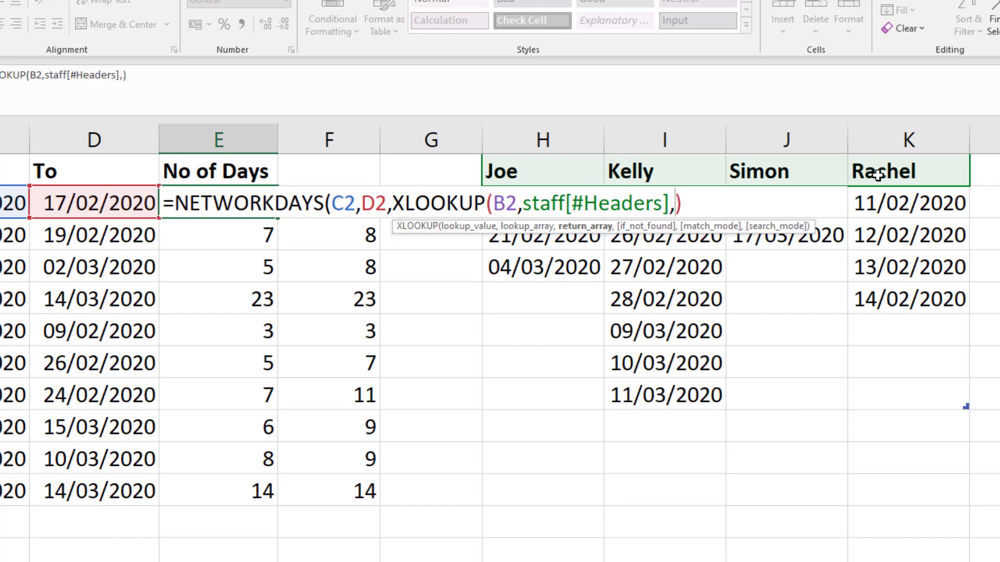
{"action": "type", "text": "staff"}
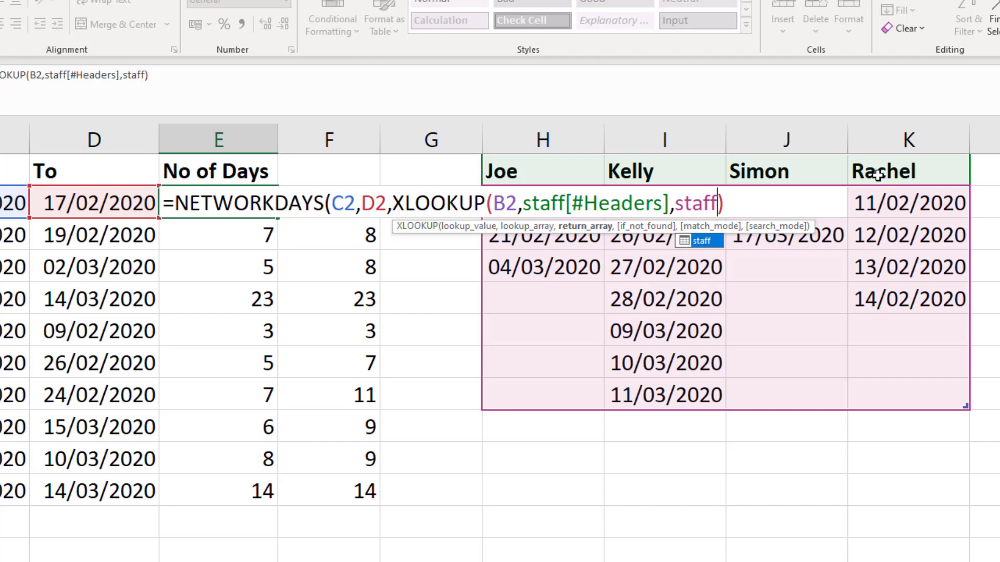
{"action": "type", "text": ")"}
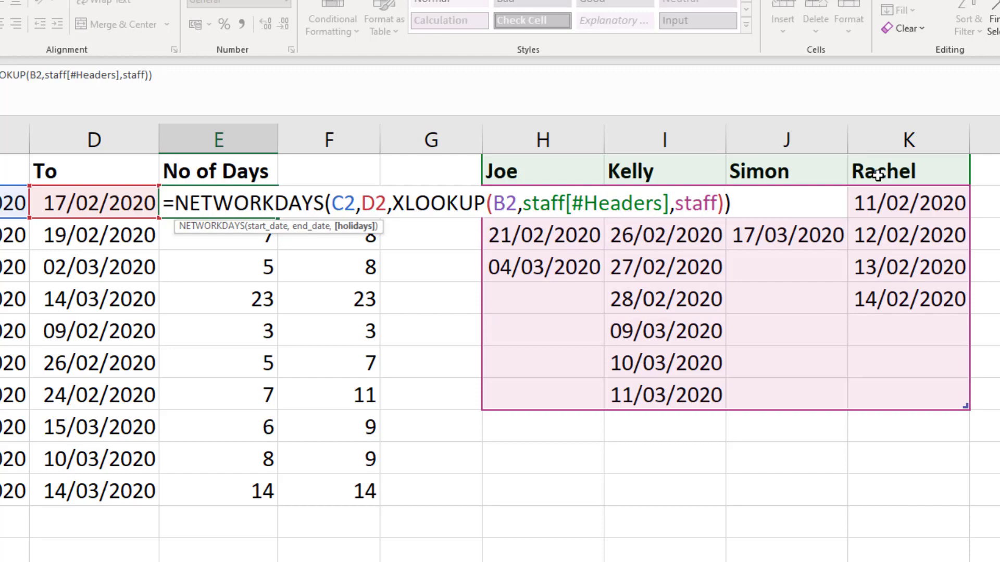
Step: Commit the XLOOKUP-based formula in E2 and fill it down to E11
{"action": "key", "text": "Return"}
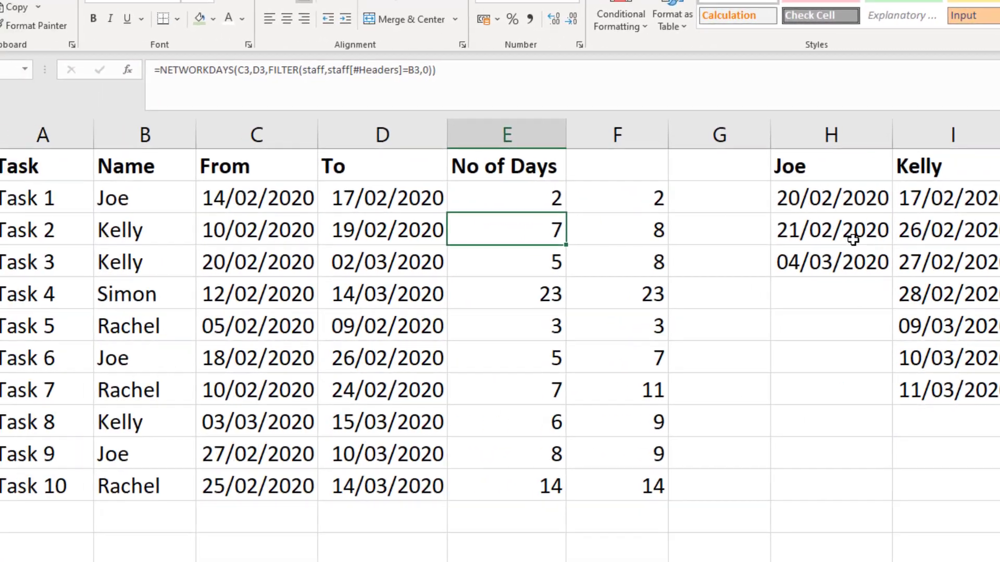
{"action": "left_click", "coordinate": [545, 196]}
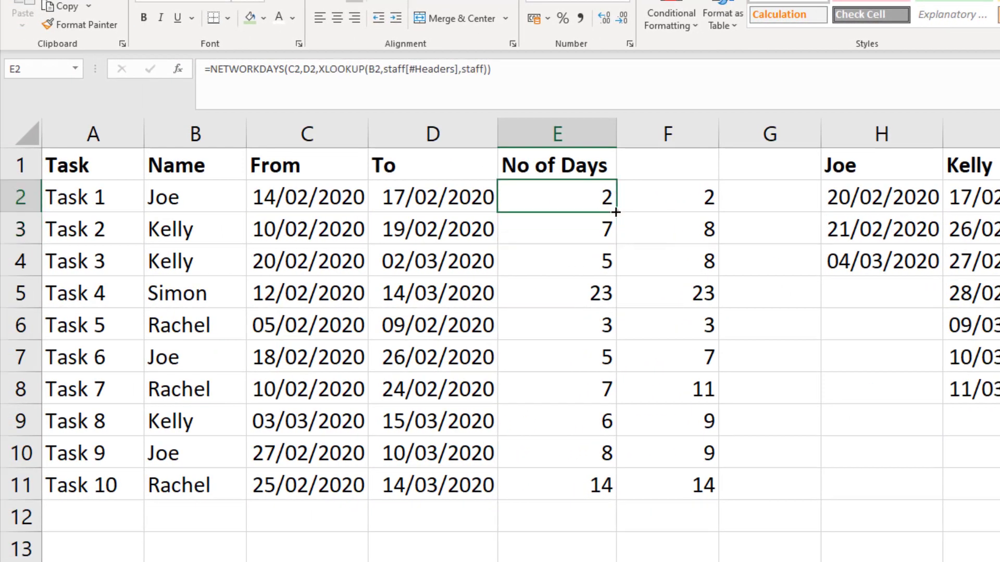
{"action": "double_click", "coordinate": [616, 212]}
{"action": "left_click", "coordinate": [598, 200]}
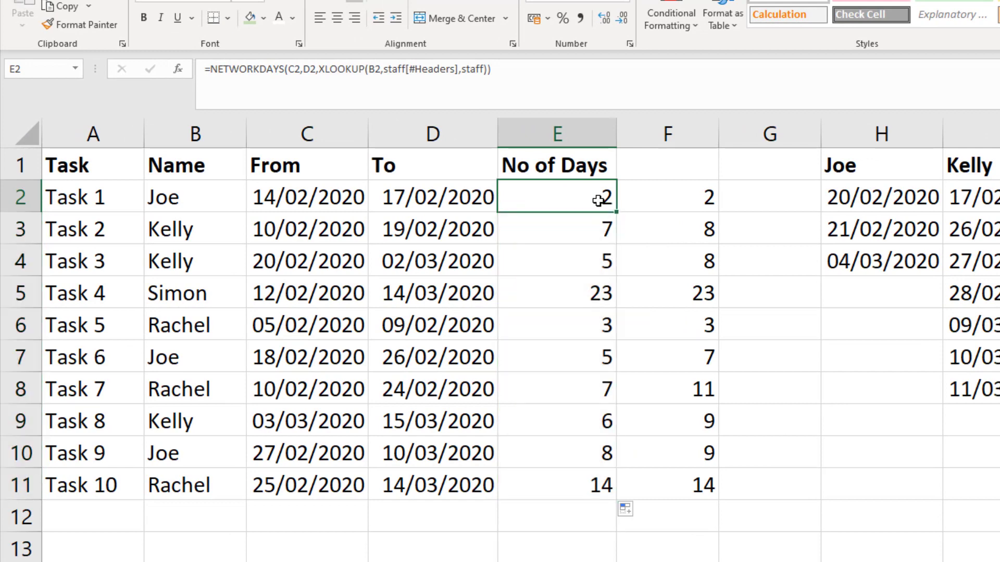